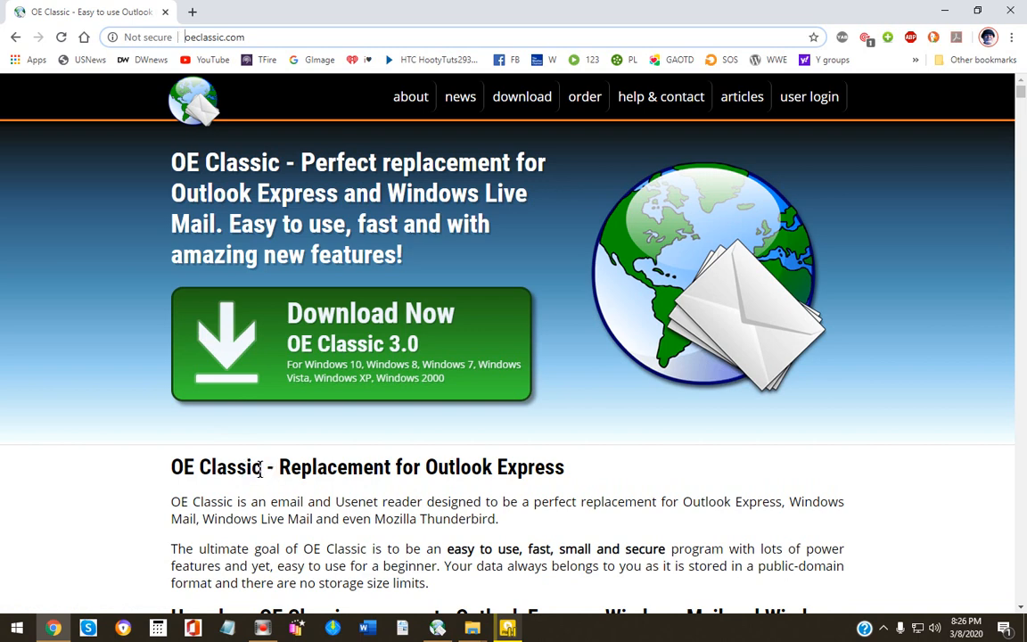
Switch from the browser to OE Classic and start a new email message.
left_click_drag(259, 470, 144, 478)
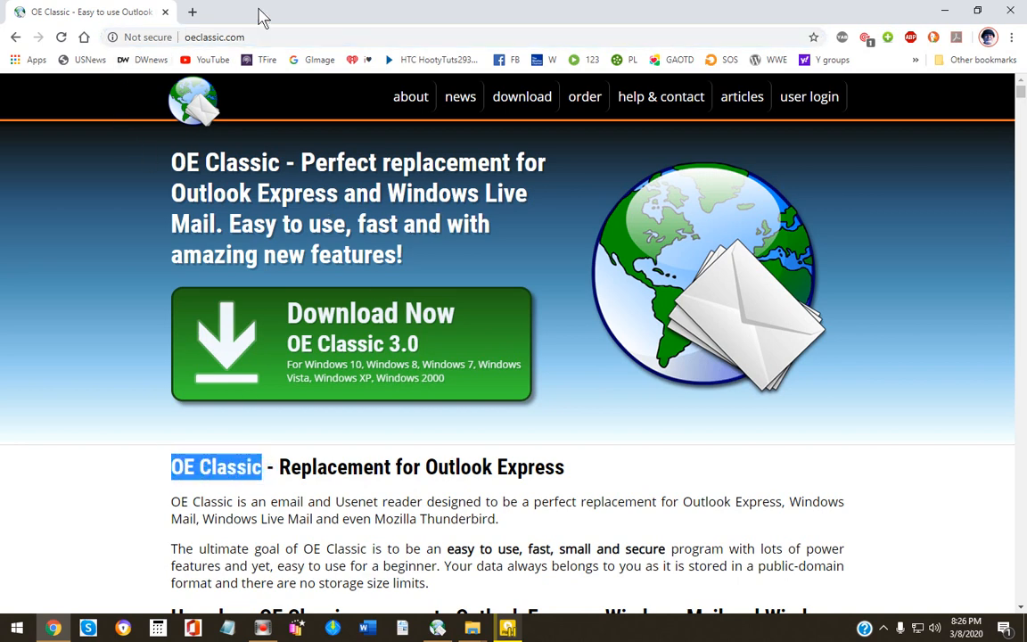
left_click(945, 14)
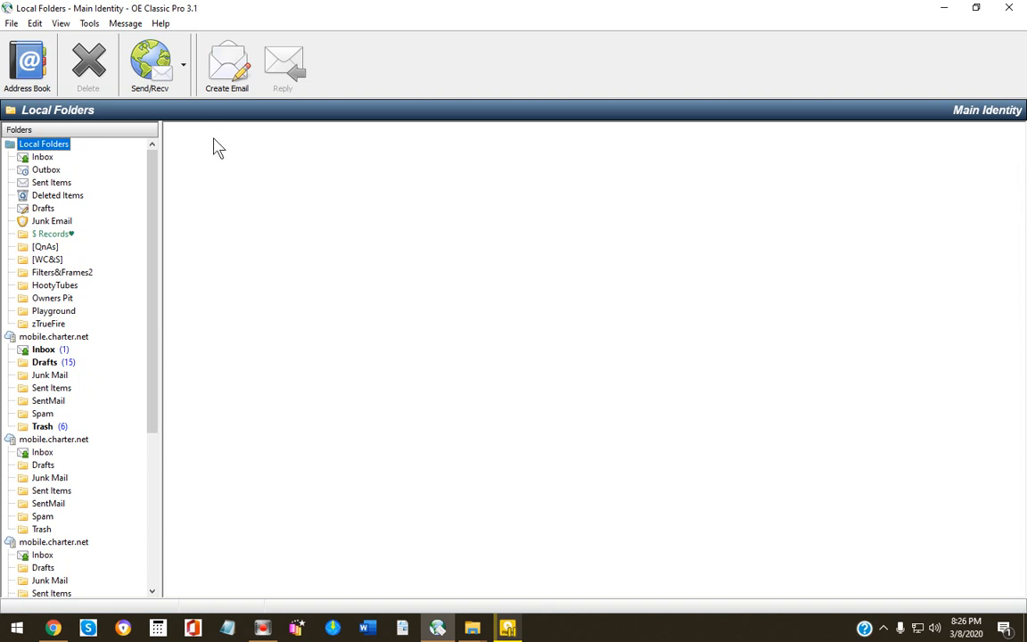
left_click(229, 71)
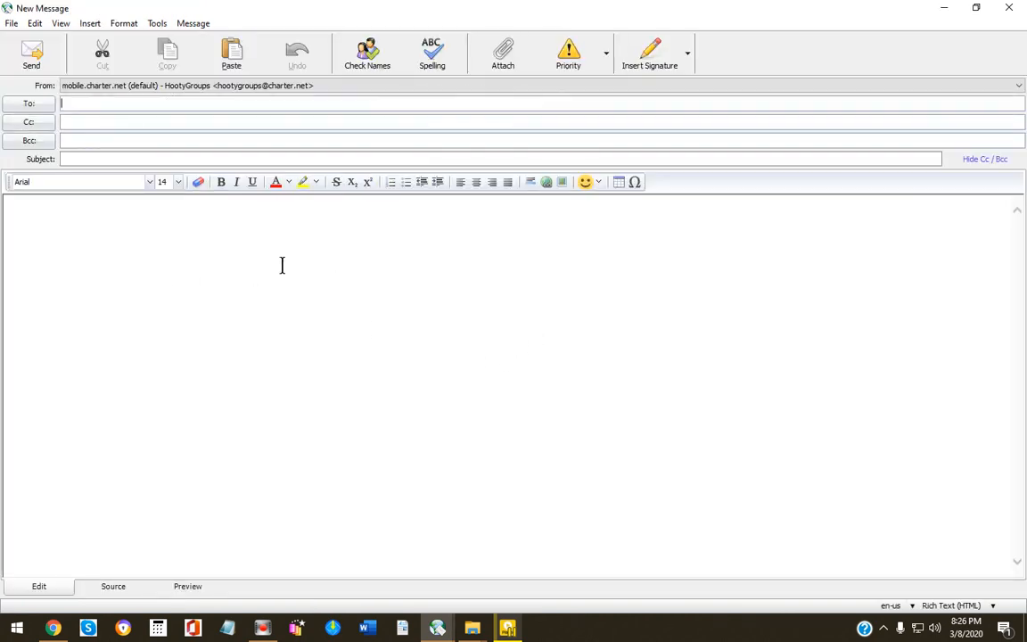
Set the message's background color to the light yellow basic color.
left_click(122, 24)
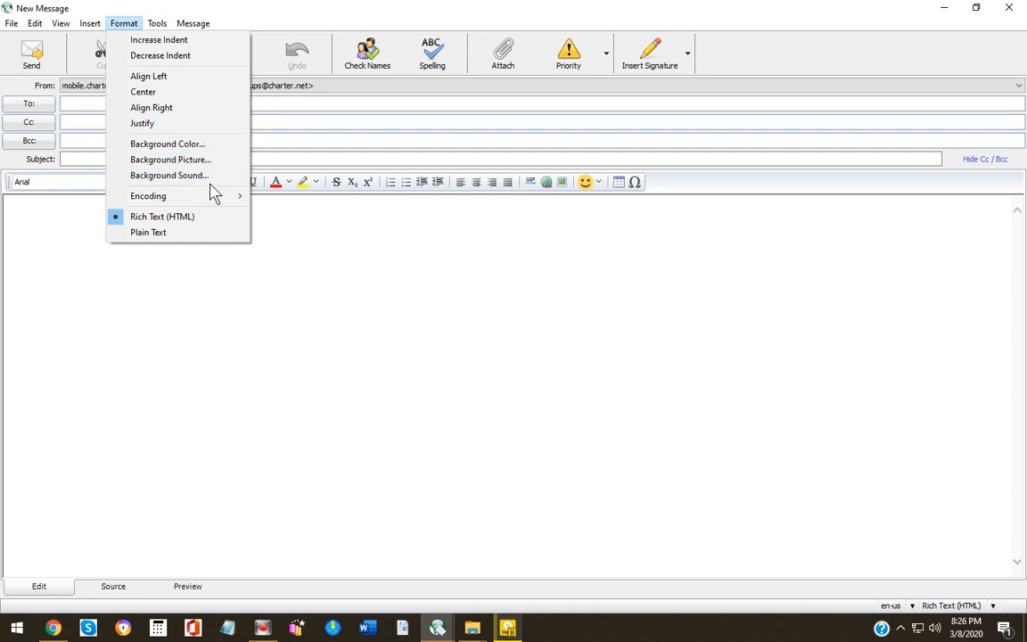
left_click(168, 146)
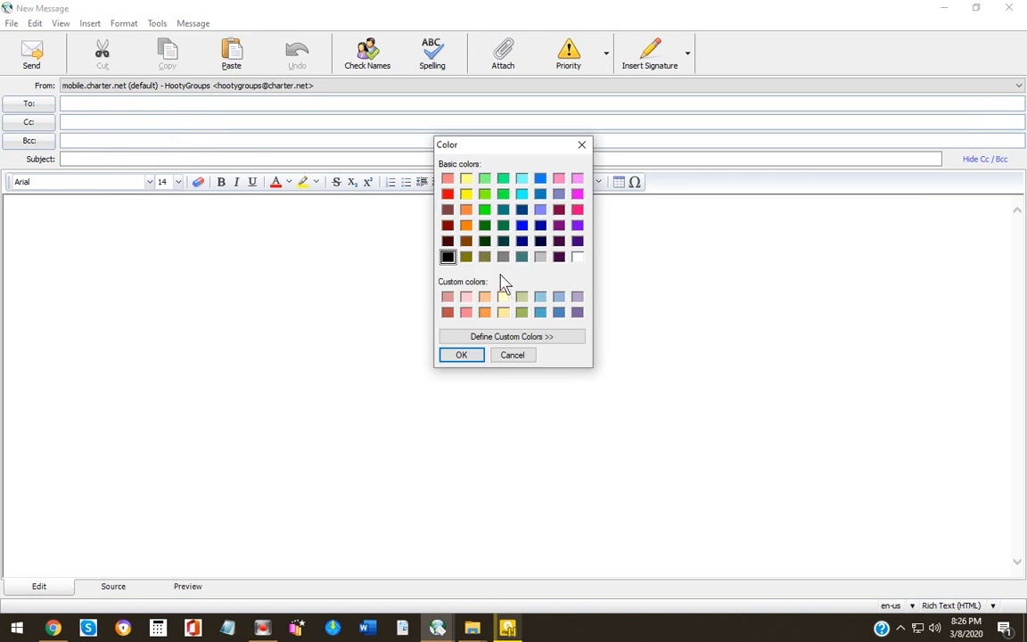
left_click(465, 178)
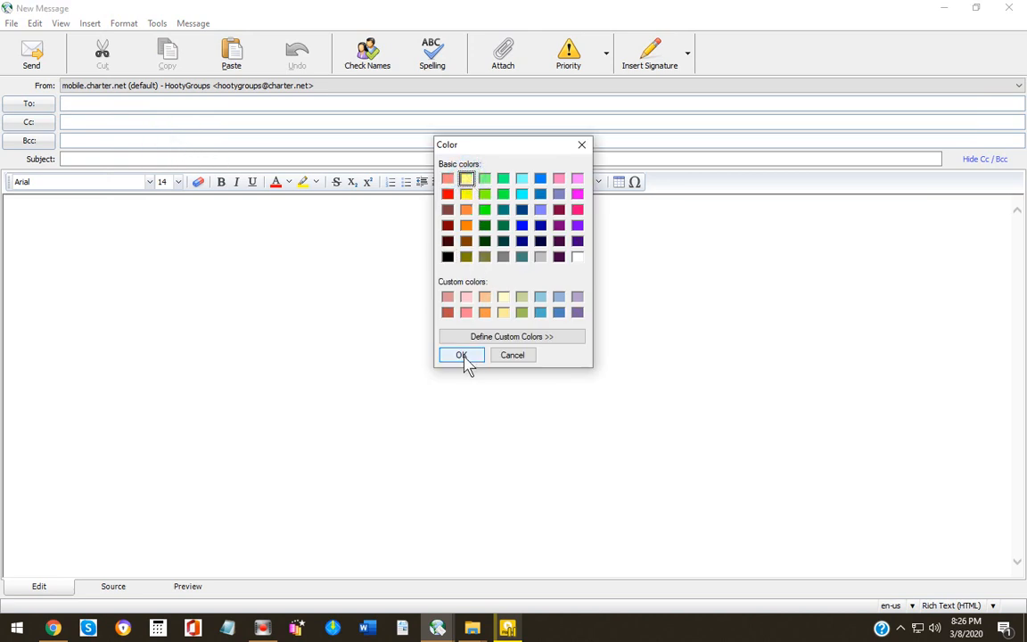
left_click(462, 355)
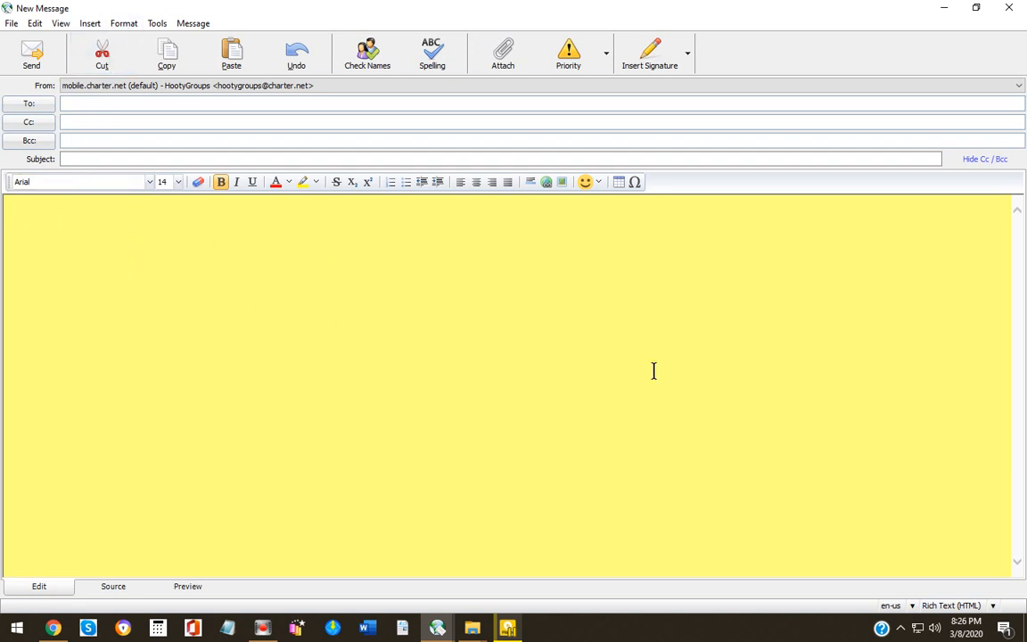
Write "Hello this is my type." in the message body, with "Hooty hugs on ya." on the line below.
type("Hello this is")
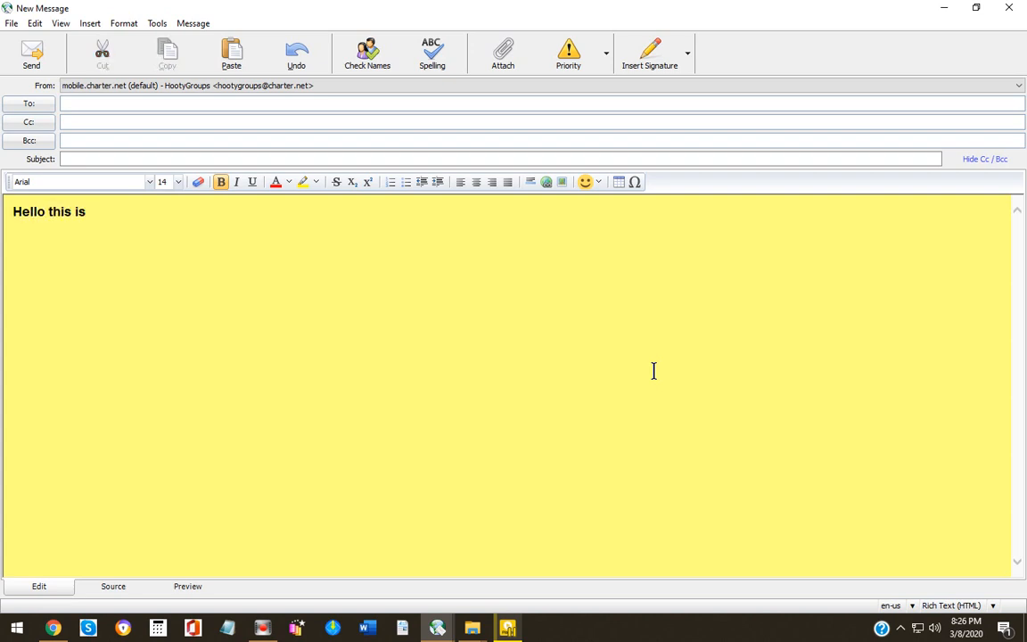
type(" my typ")
type("ooty")
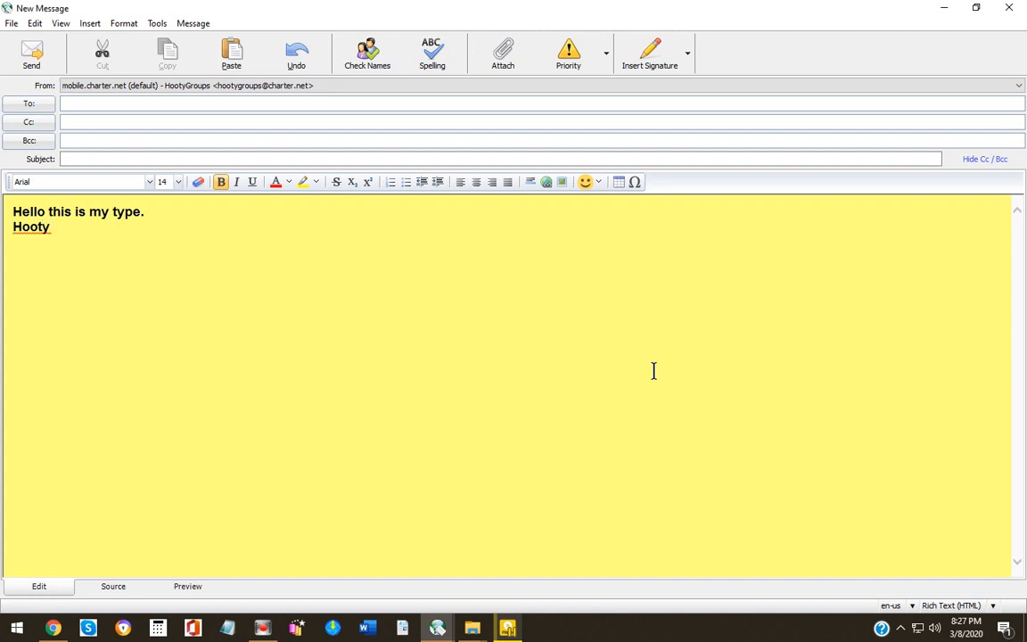
type(" hugs on ya.")
Color the word "my" in the first line of the message red.
left_click_drag(112, 212, 88, 212)
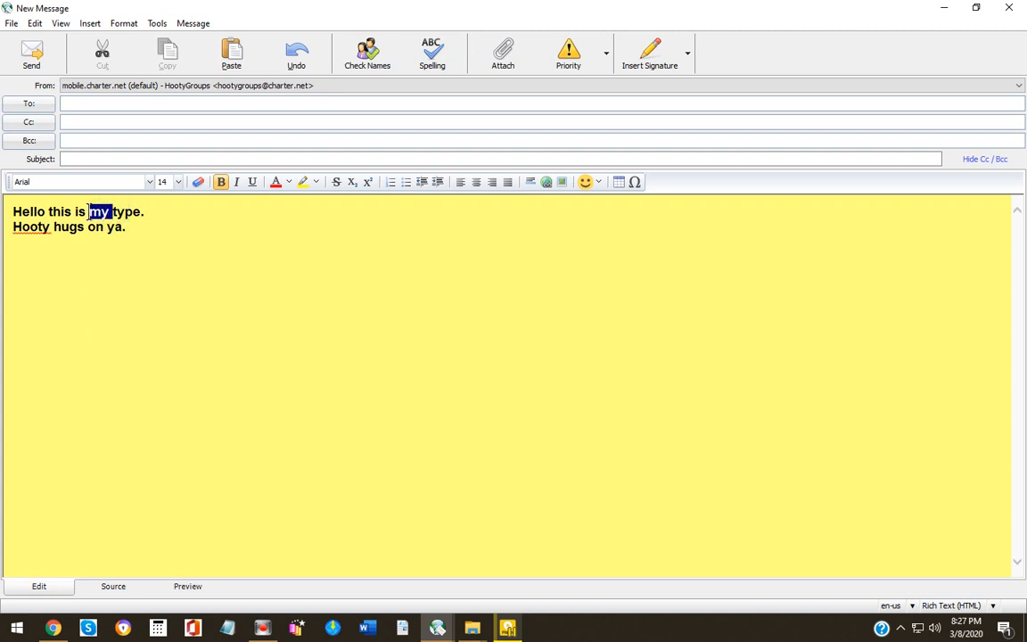
left_click(279, 183)
left_click_drag(243, 211, 252, 245)
left_click(187, 246)
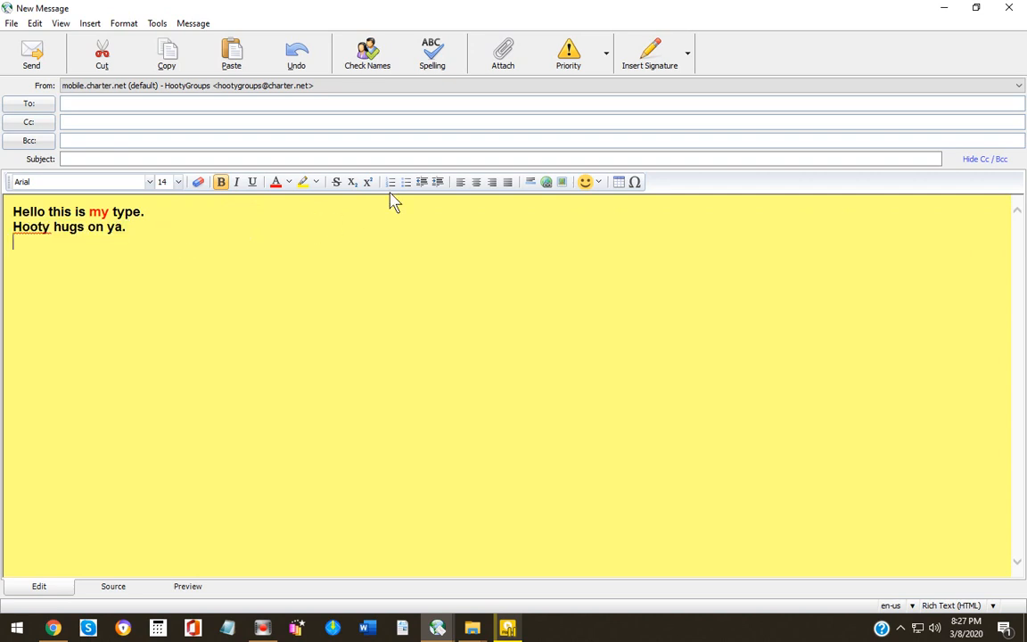
Insert the signature below the greeting and add a line break after each of its web addresses.
left_click(648, 62)
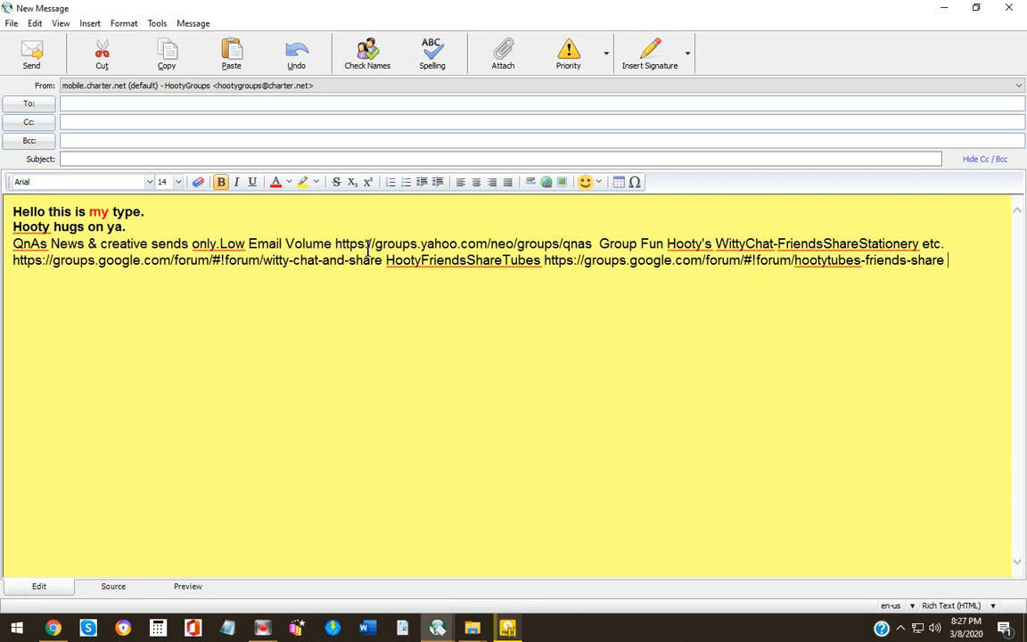
left_click(593, 242)
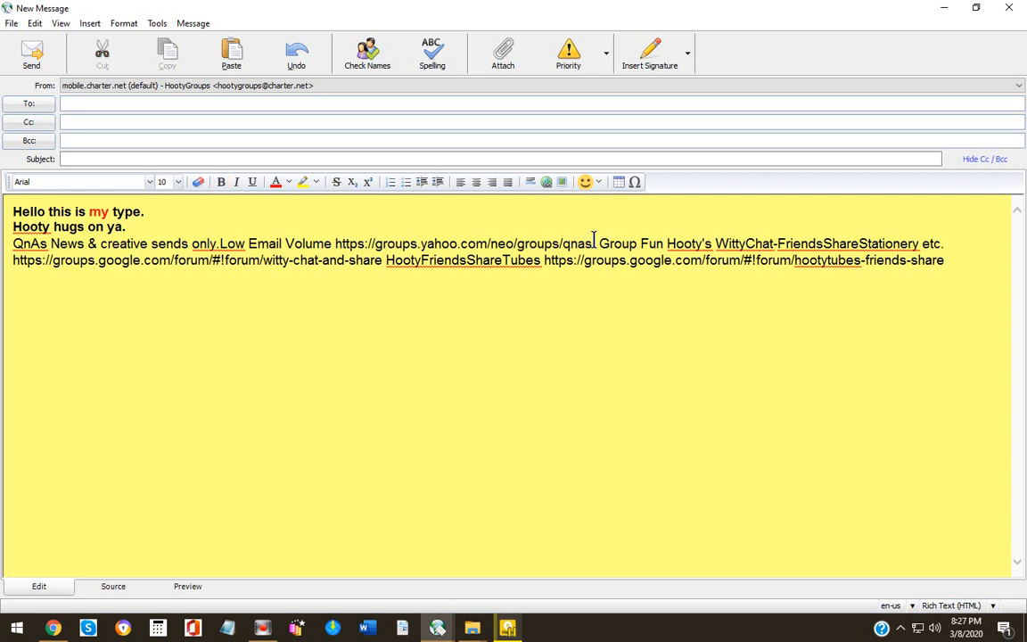
key("Return")
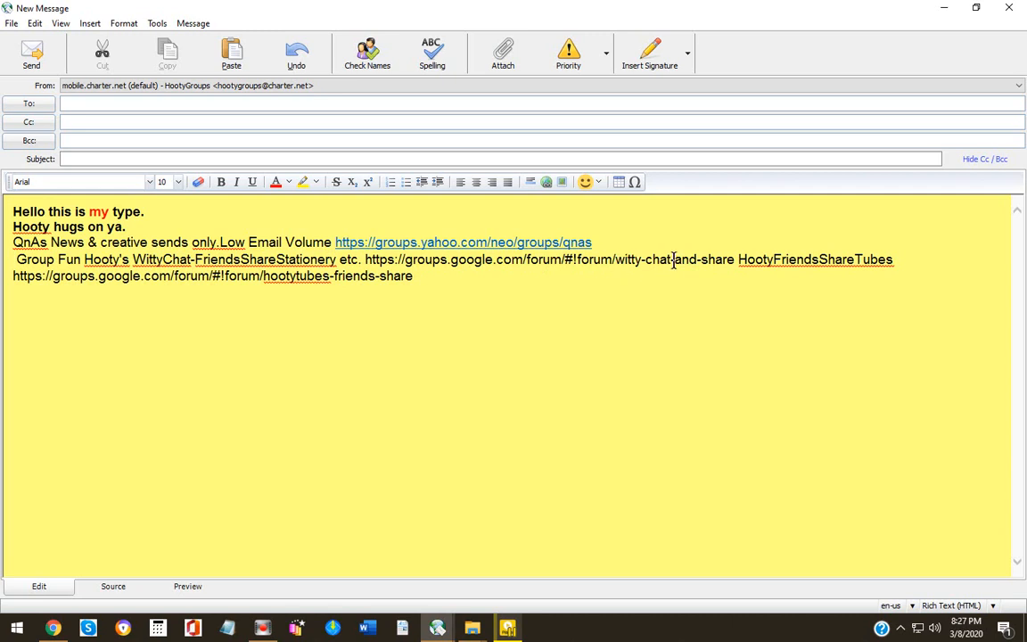
left_click(732, 259)
key("Return")
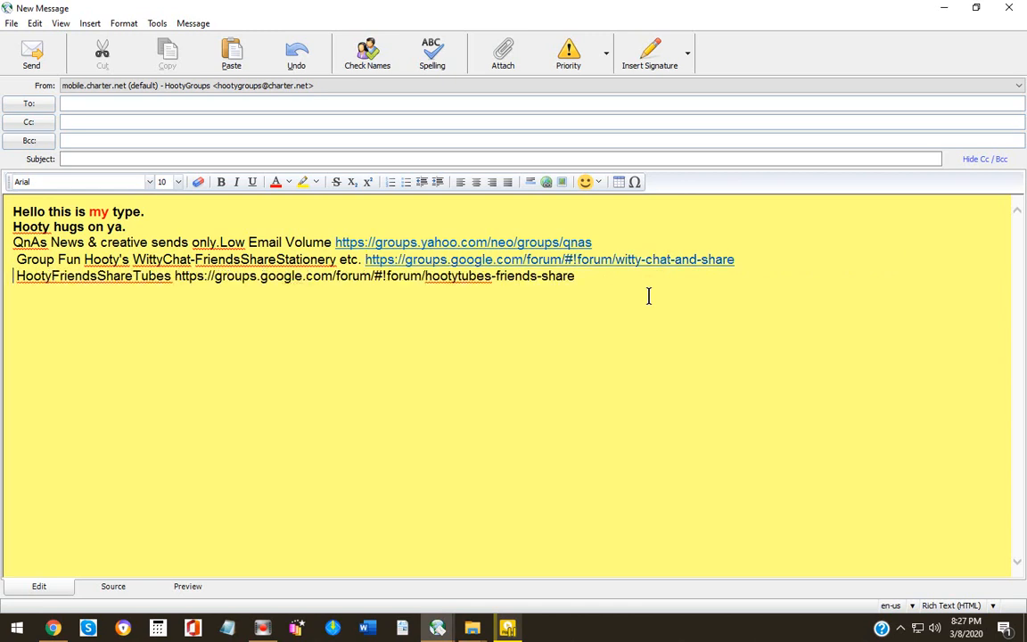
left_click(573, 277)
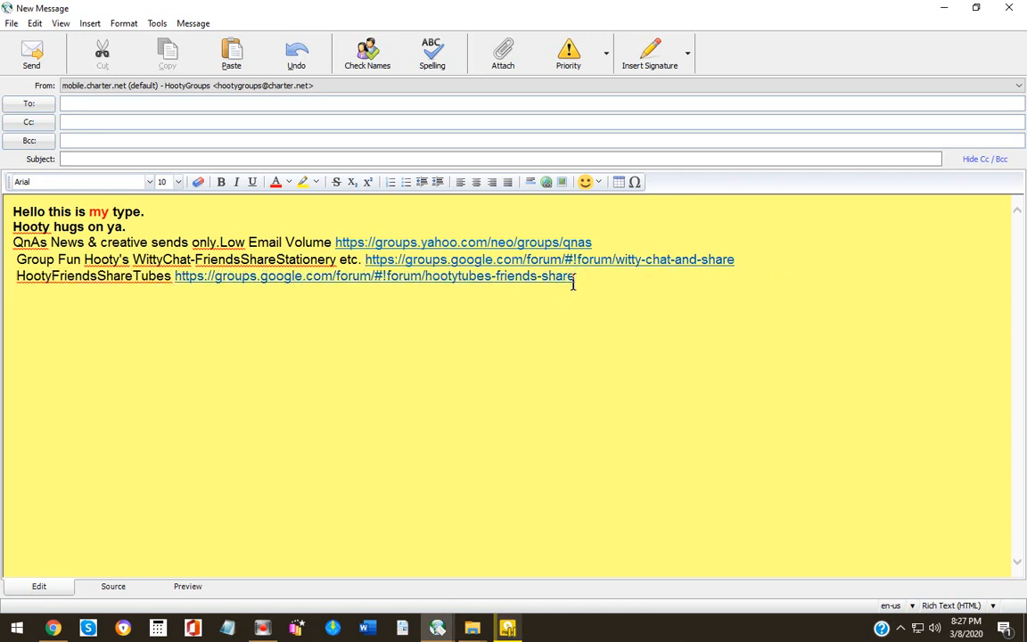
key("Return")
Break the signature lines before each web address so every link sits on its own line.
left_click(335, 242)
key("Return")
left_click(364, 274)
key("Return")
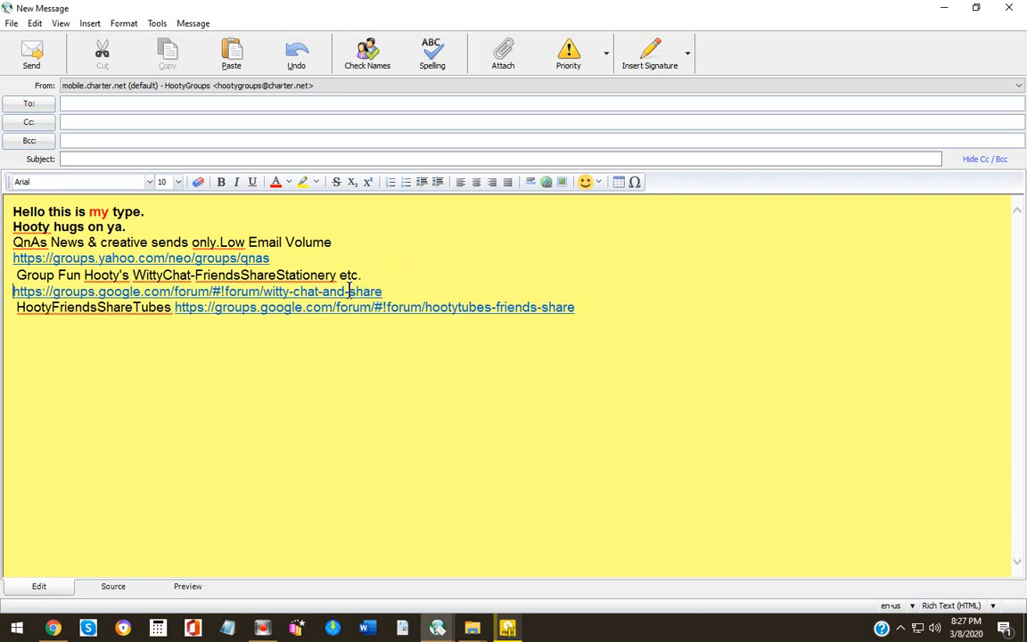
left_click(173, 307)
key("Return")
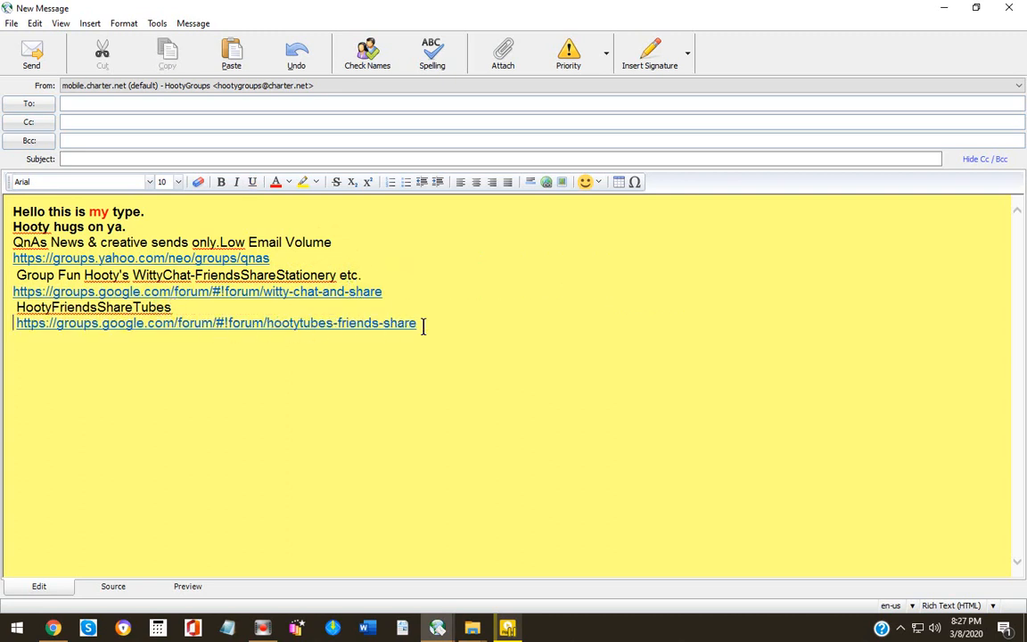
Center all the signature lines in the message.
left_click_drag(419, 324, 1, 239)
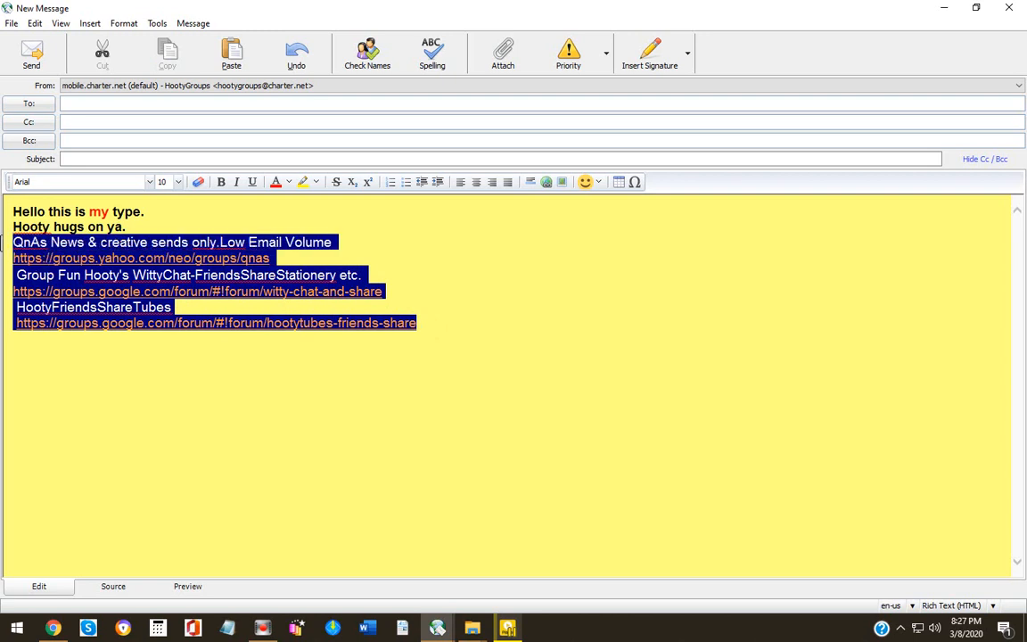
left_click(477, 183)
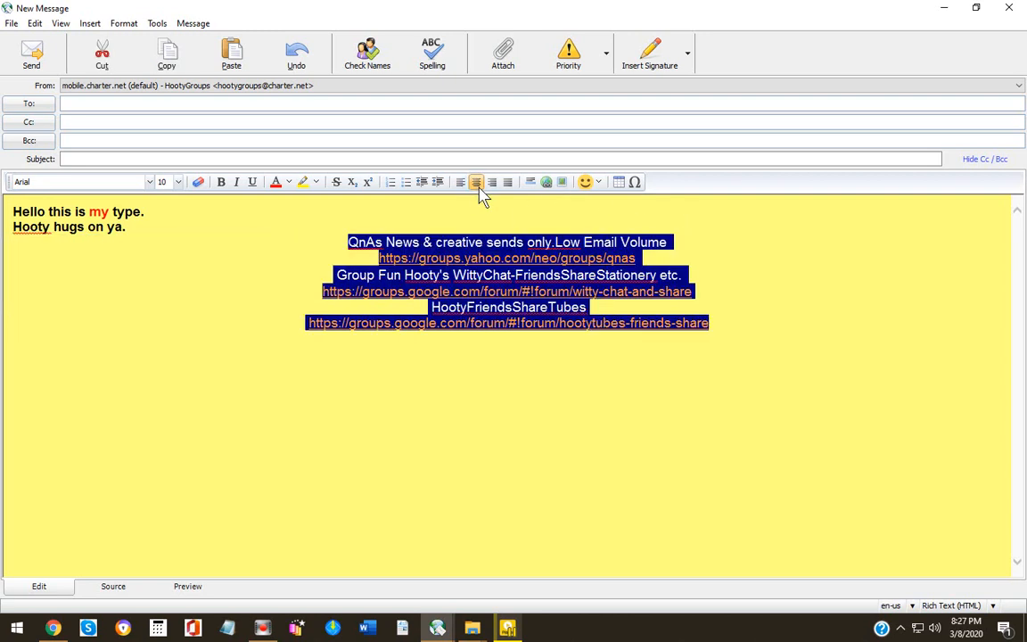
left_click(345, 222)
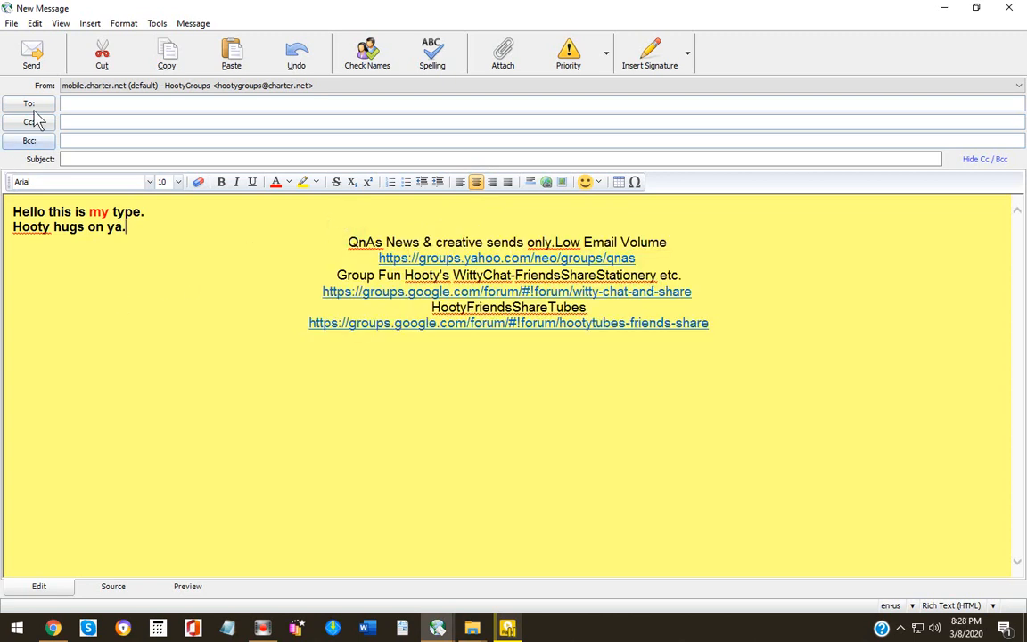
Set boogerman_bg.jpg from 01 ALL StationeryParts, 1 1New2009, ExpressionByHooty, 2 in Documents as the message's background picture.
left_click(123, 27)
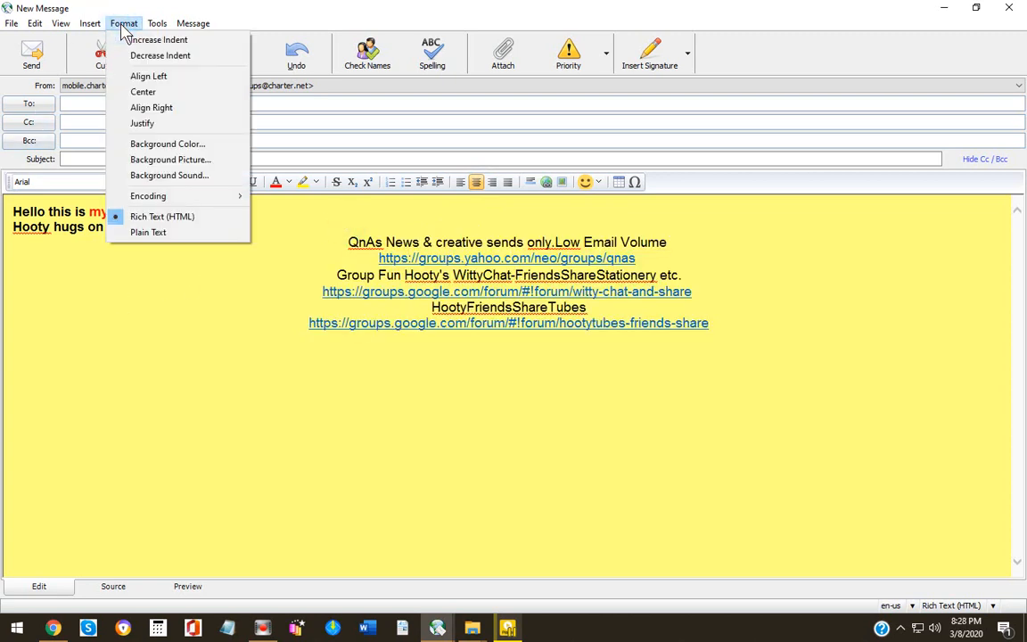
left_click(170, 160)
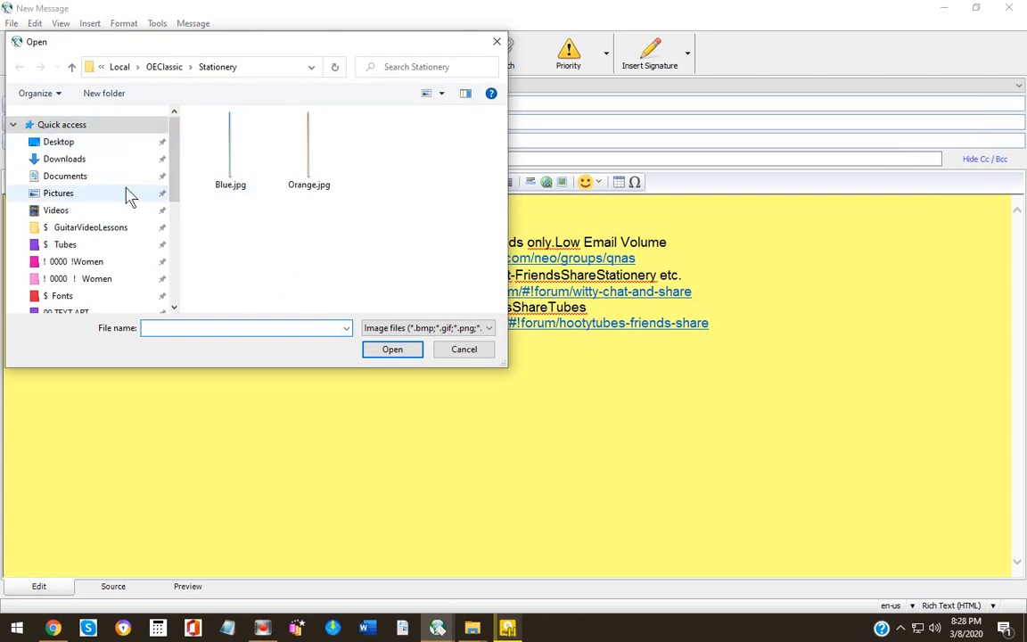
left_click(71, 176)
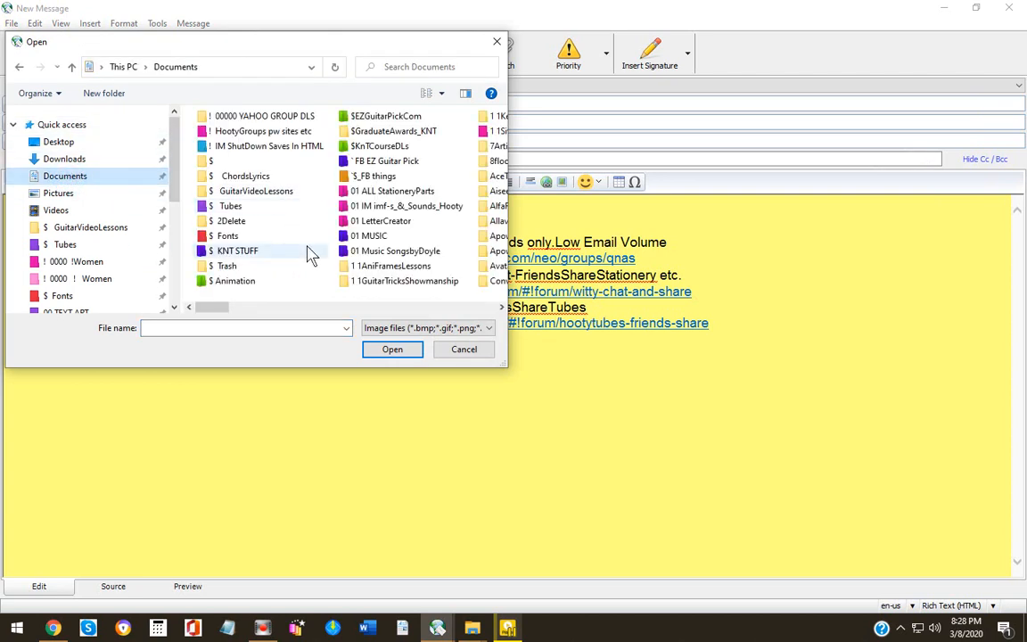
left_click(390, 192)
double_click(390, 198)
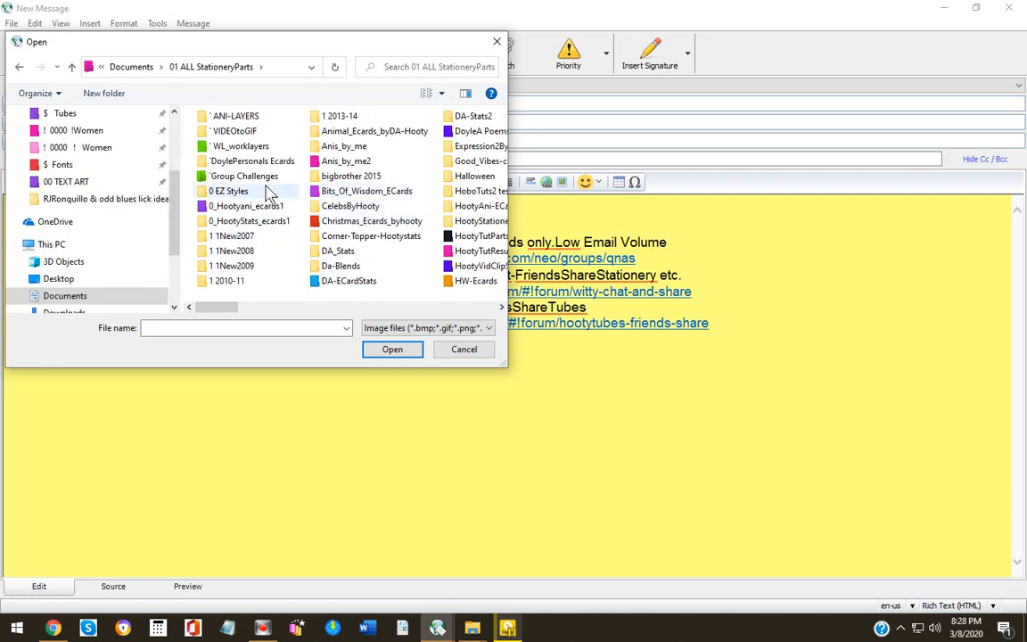
double_click(244, 267)
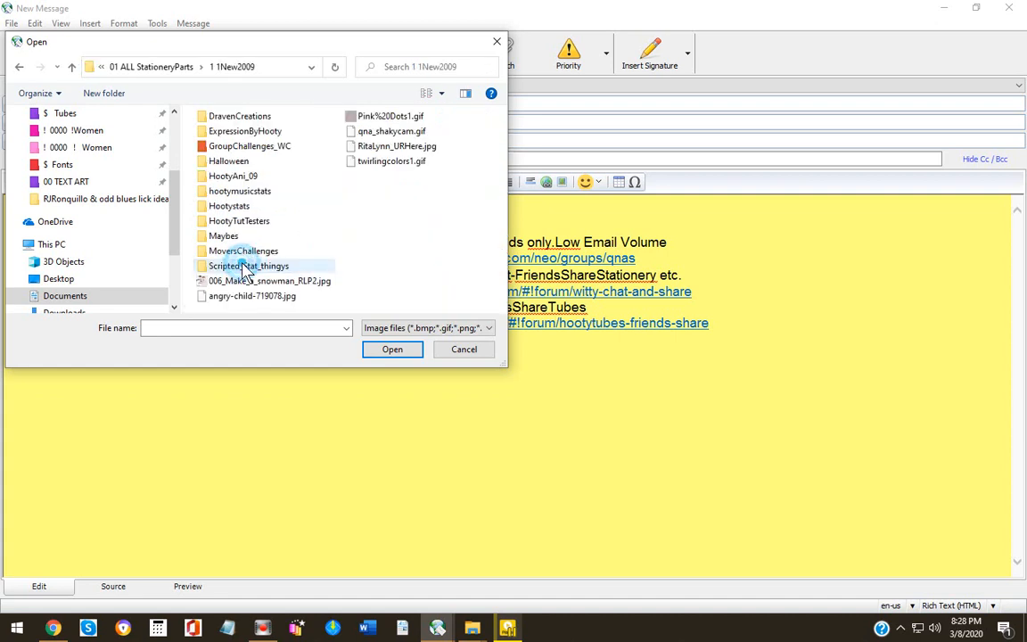
double_click(252, 131)
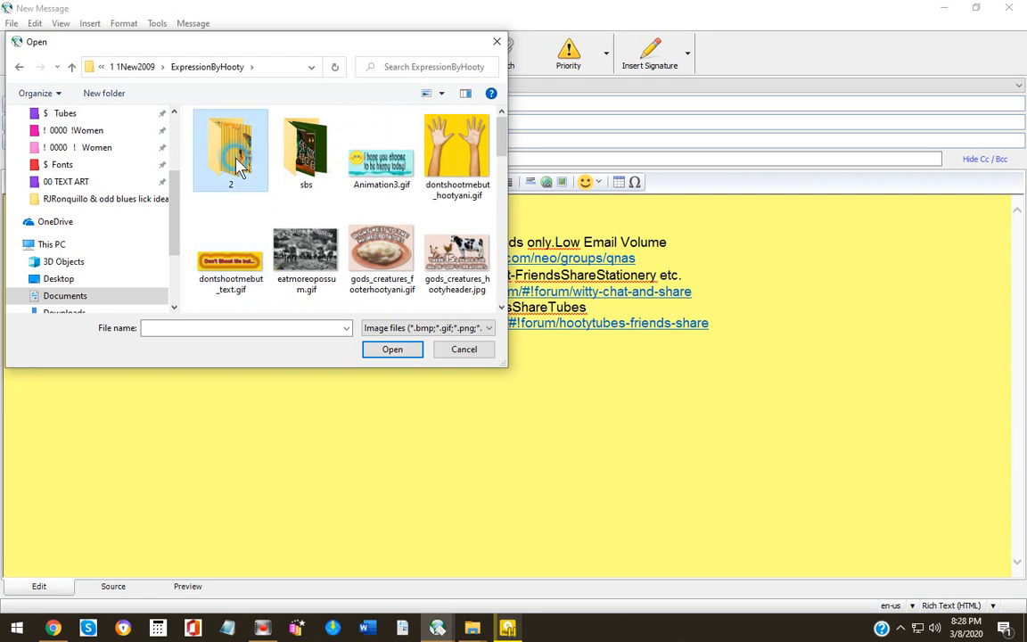
double_click(237, 164)
left_click(230, 161)
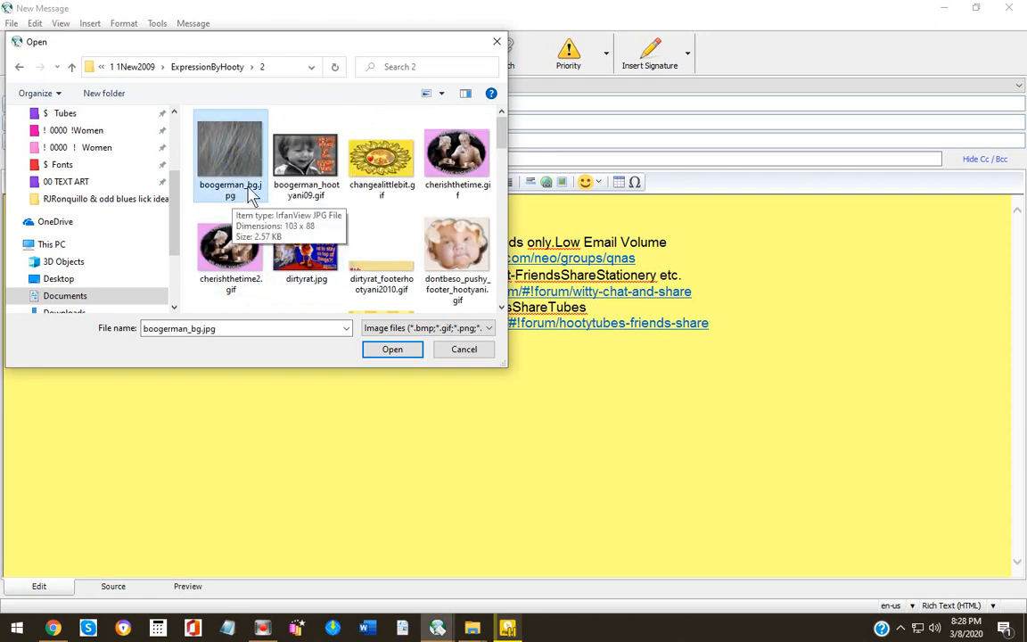
left_click(406, 353)
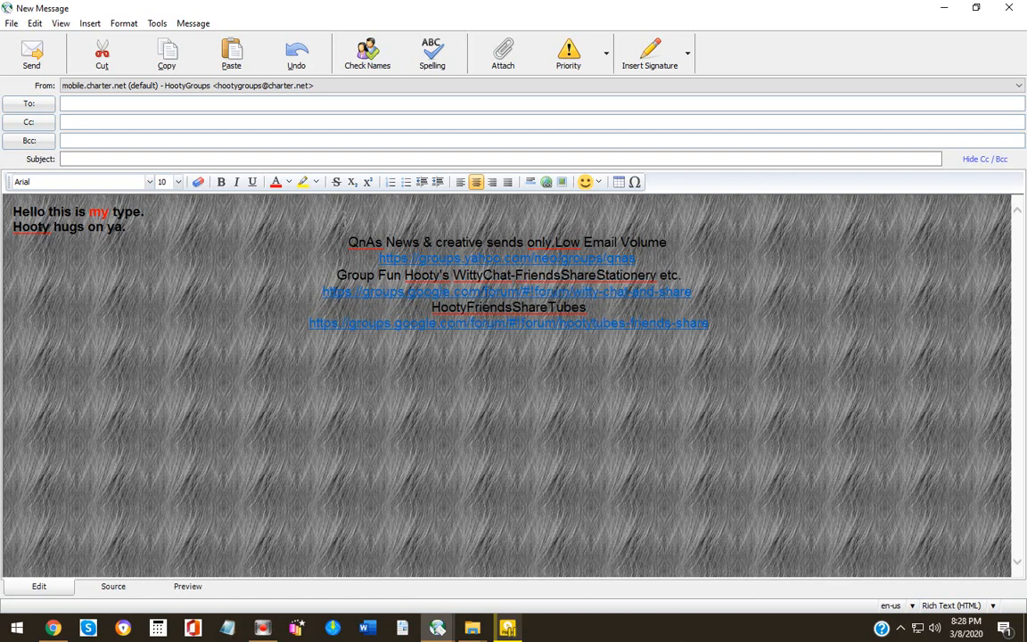
Add a blank line above the greeting and insert the picture boogerman_hootyani09.gif from 1 1New2009, ExpressionByHooty, 2 on it.
left_click(468, 215)
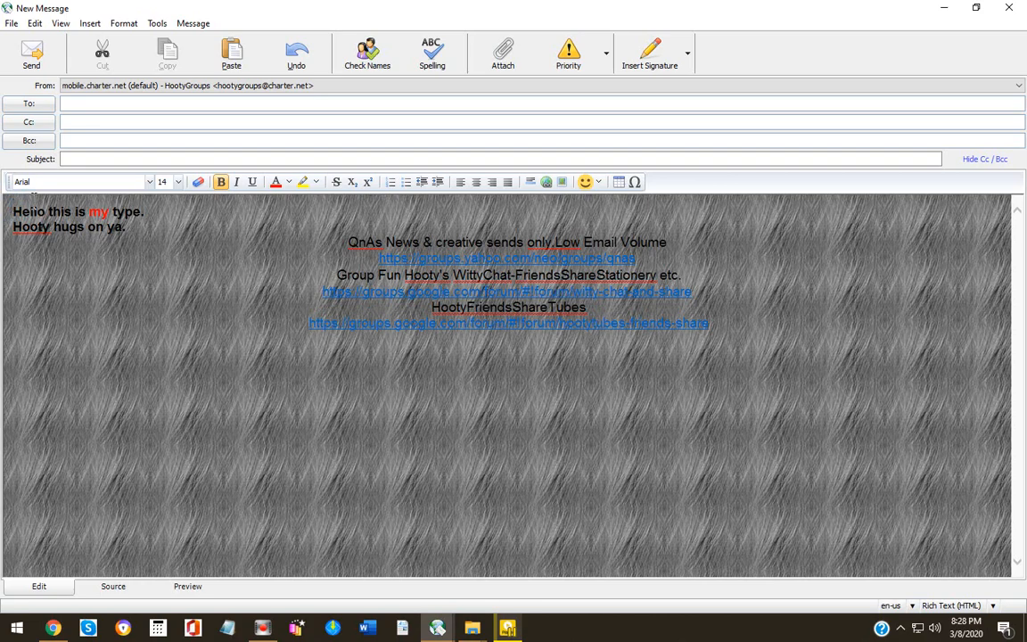
key("Return")
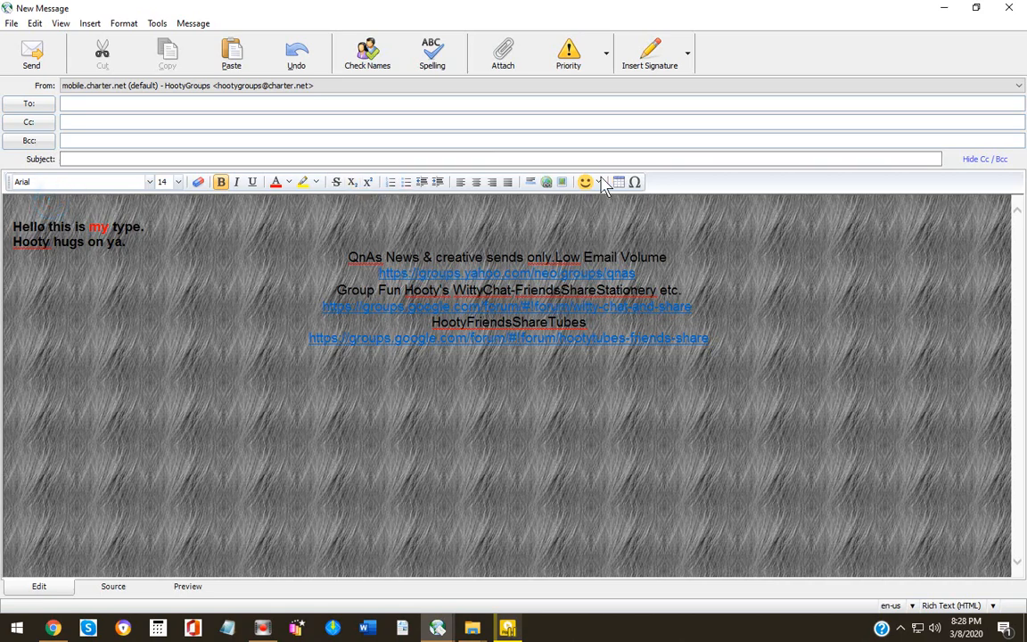
right_click(414, 216)
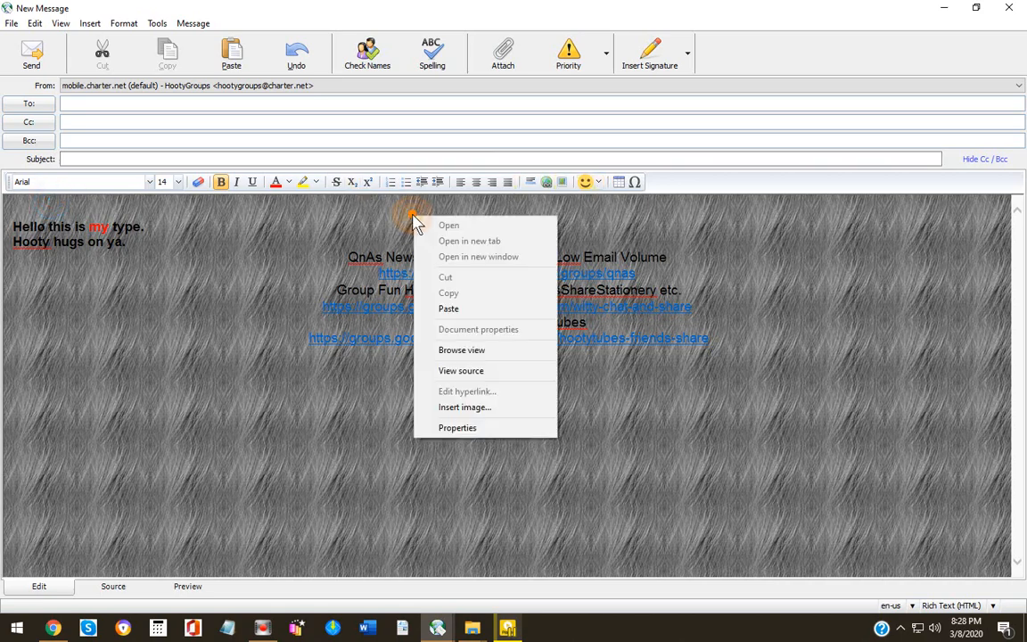
left_click(472, 408)
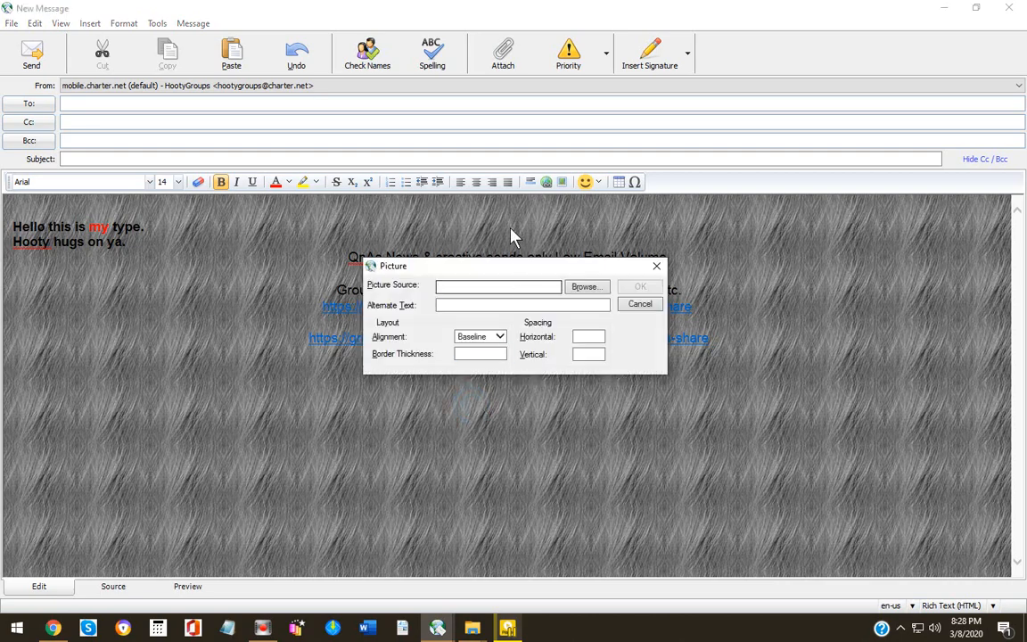
left_click(588, 289)
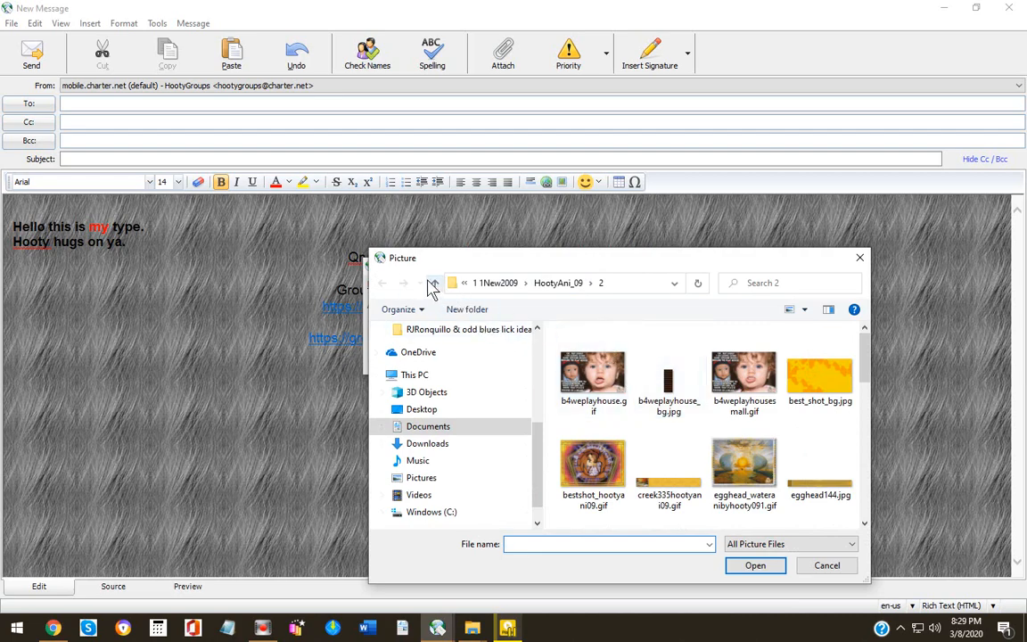
left_click(433, 284)
left_click(434, 283)
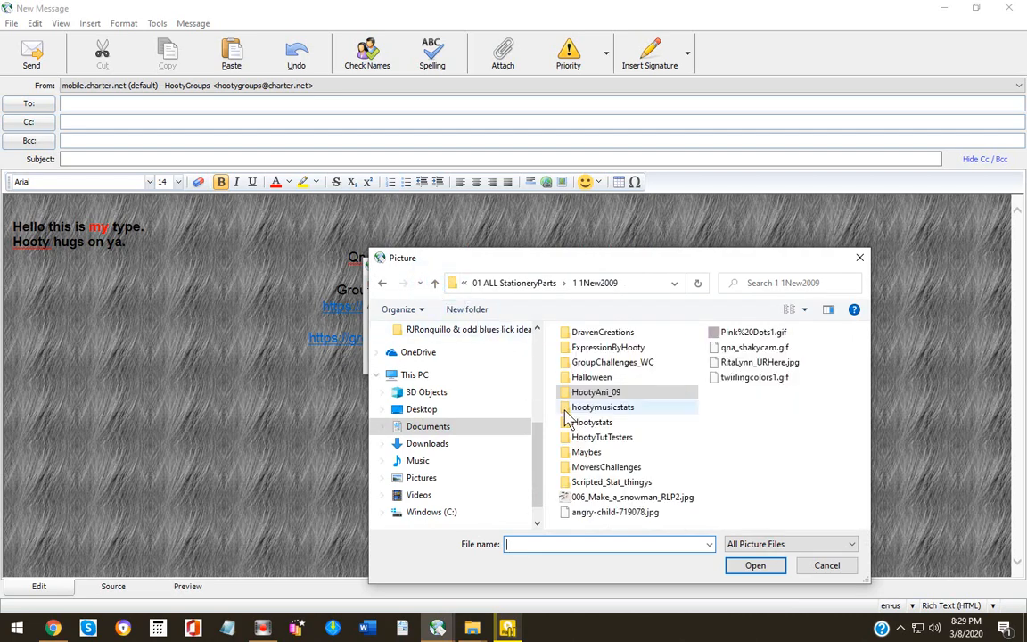
double_click(612, 348)
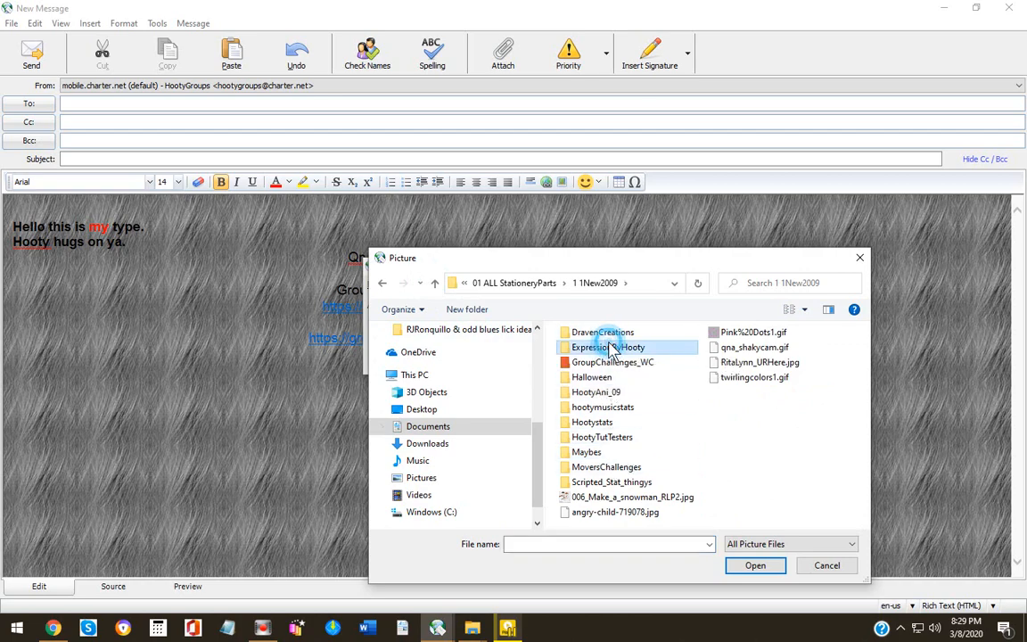
double_click(608, 374)
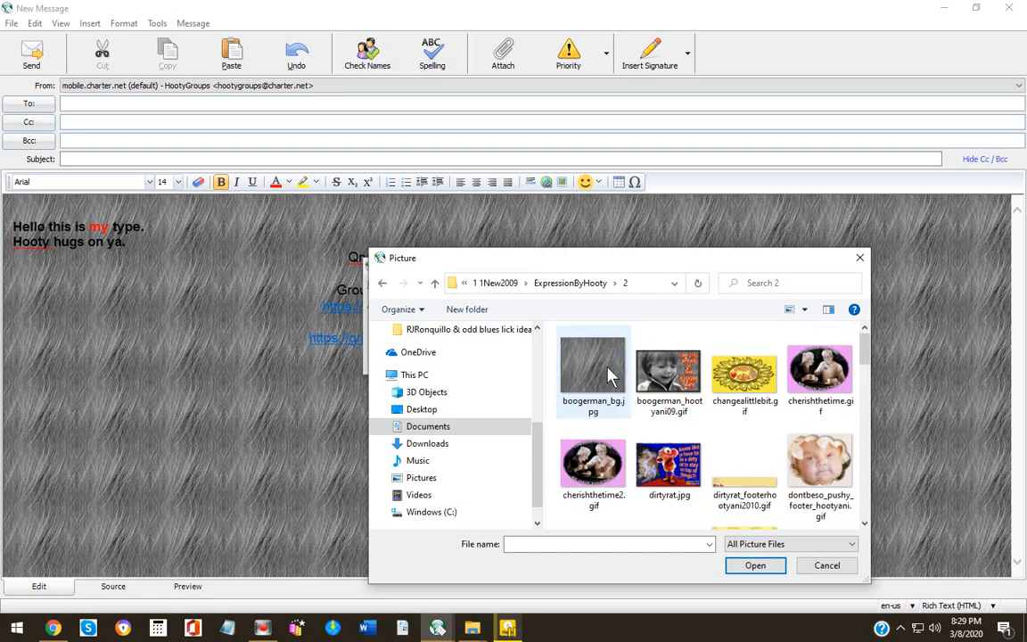
left_click(668, 374)
left_click(755, 566)
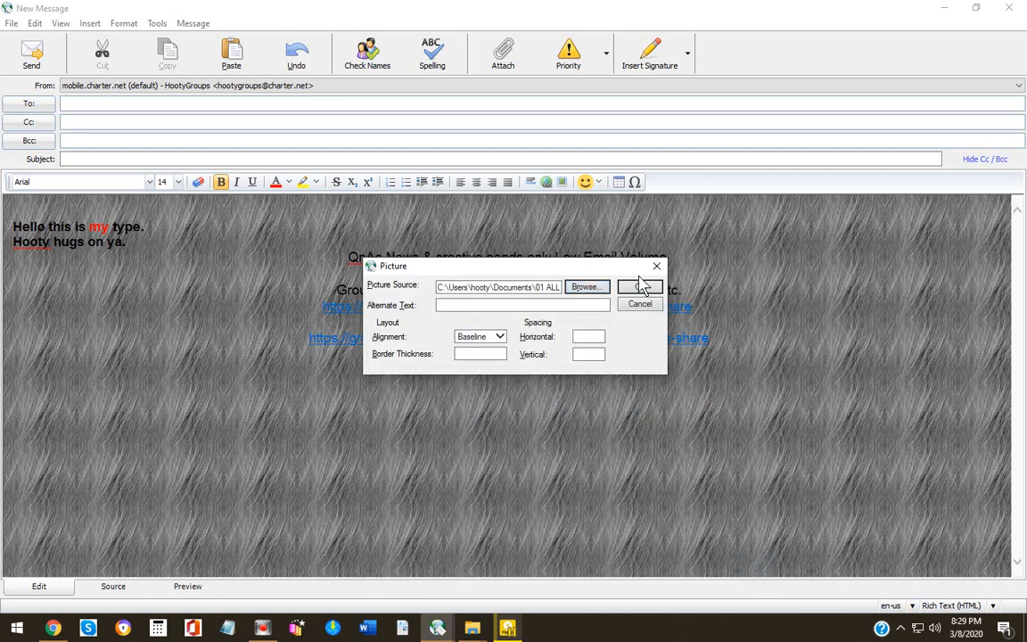
left_click(642, 288)
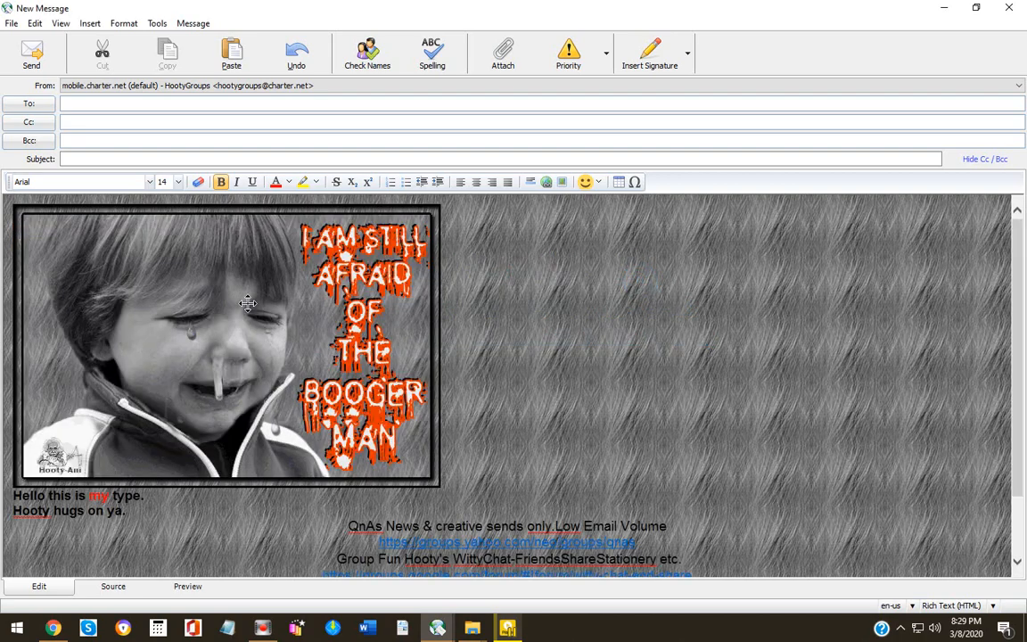
Center the inserted boogerman picture in the message.
left_click(185, 291)
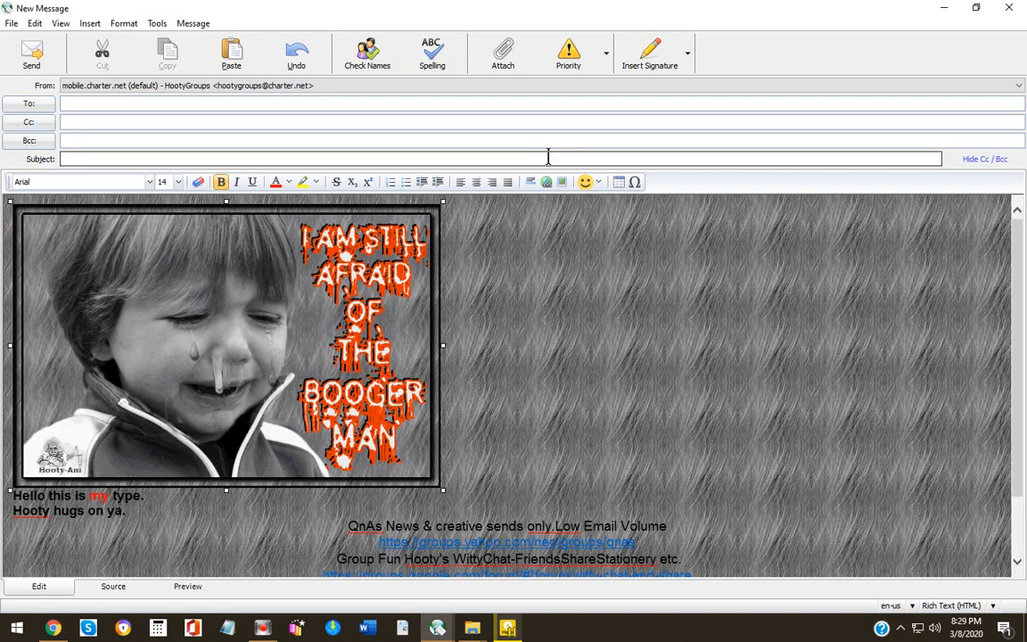
left_click(478, 185)
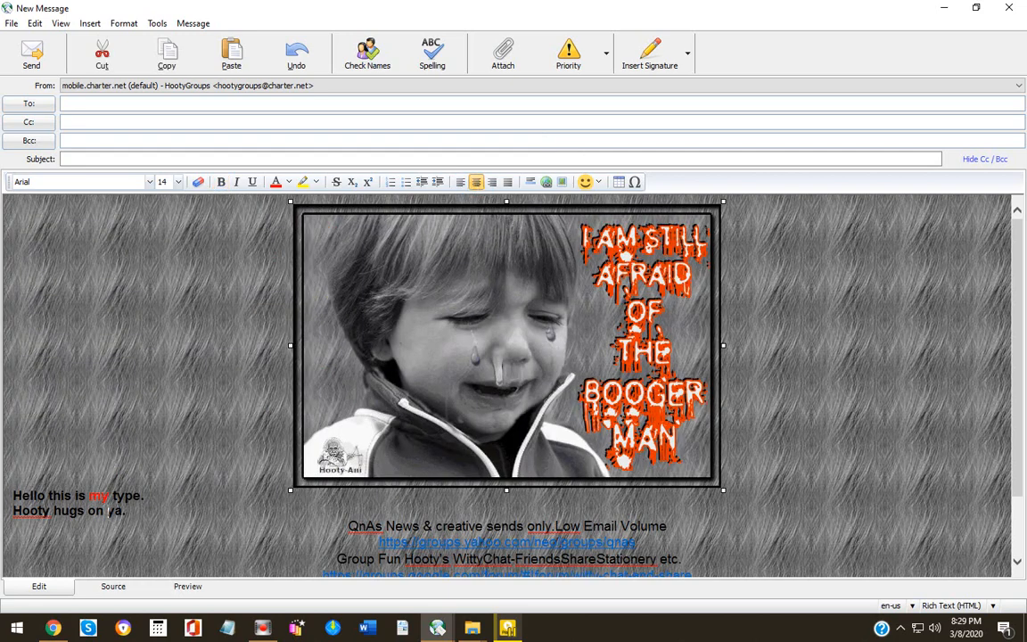
Select the signature lines, examine the message's HTML source, and return to the editable message to review its layout.
scroll(848, 497, "down", 2)
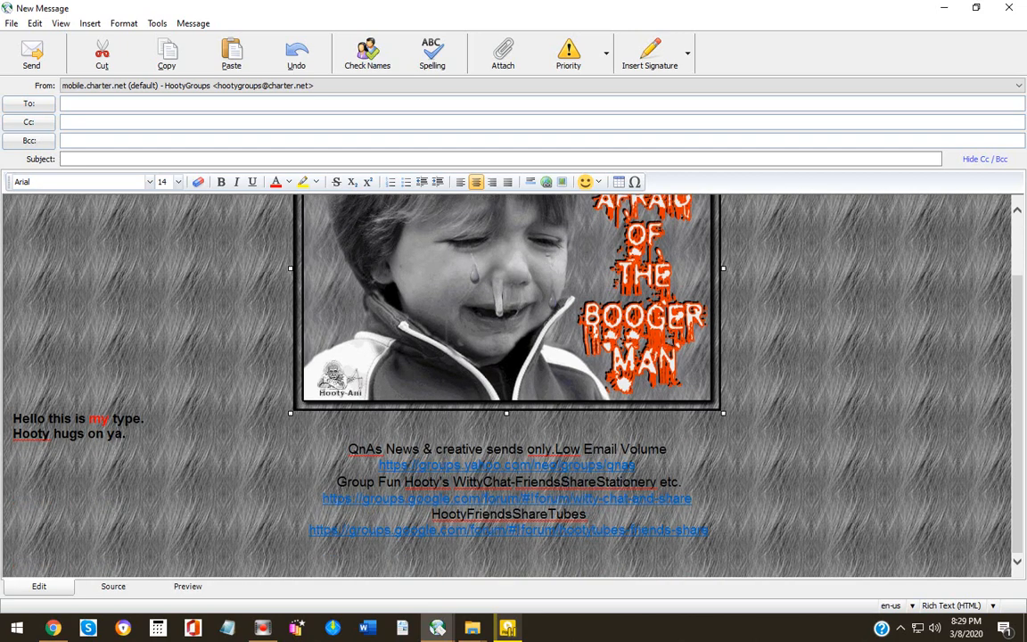
left_click_drag(715, 518, 262, 433)
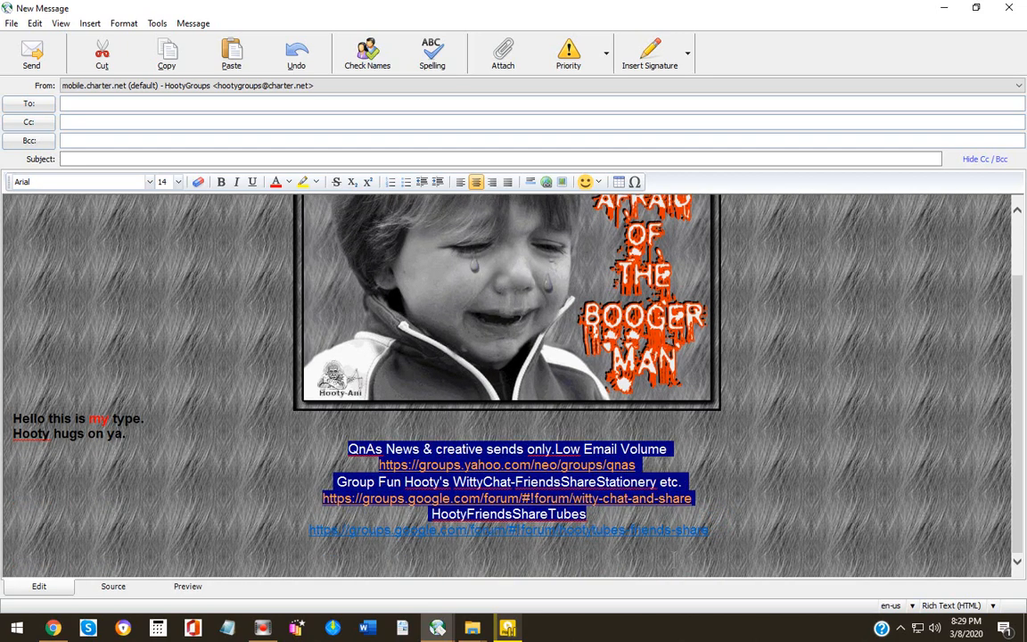
left_click_drag(629, 529, 348, 447)
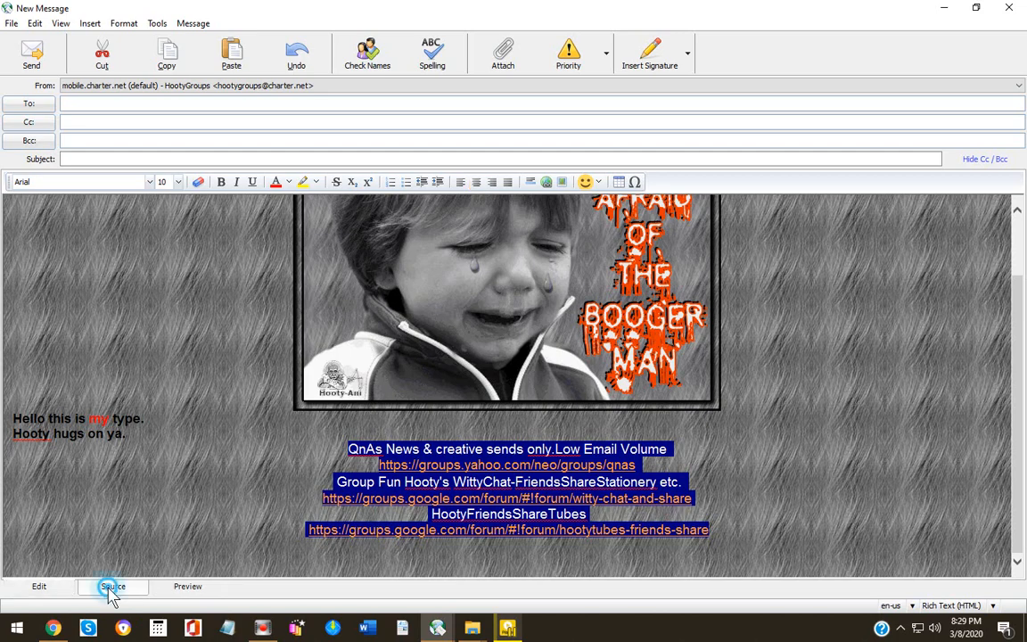
left_click(113, 589)
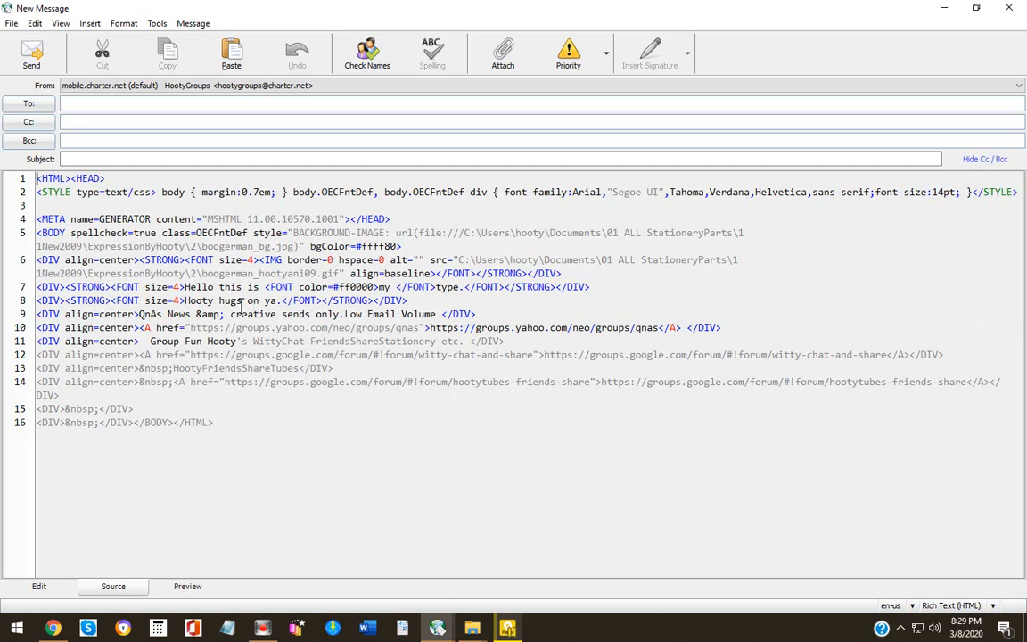
left_click(13, 588)
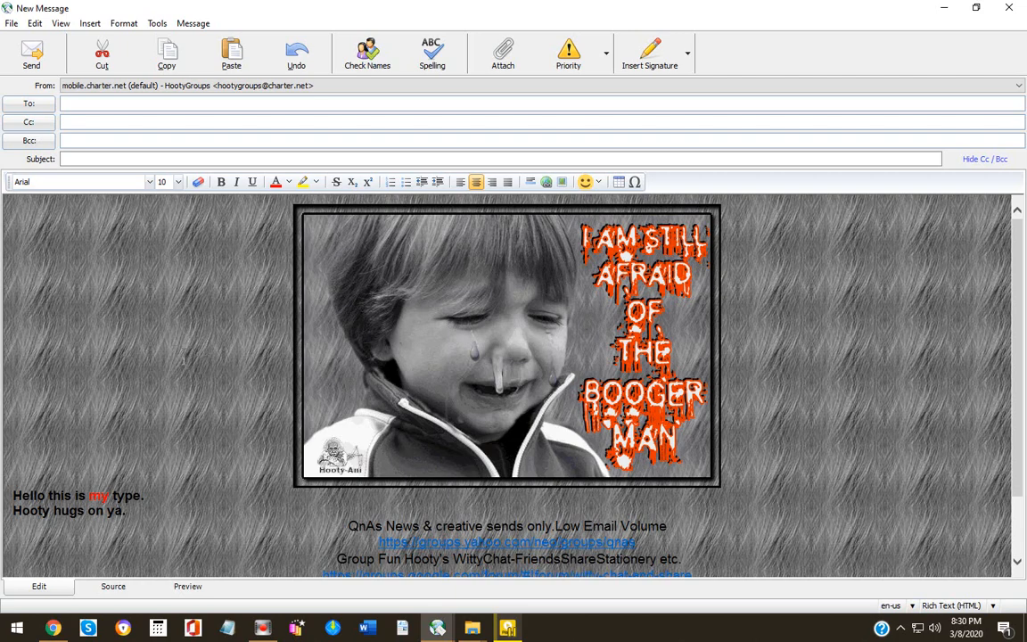
scroll(644, 280, "down", 1)
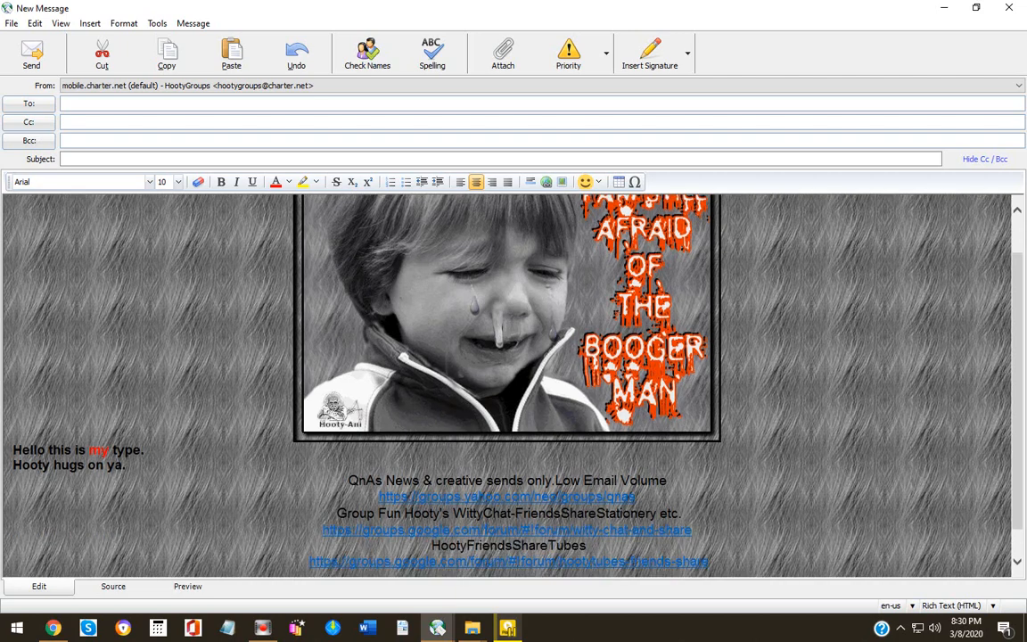
scroll(644, 280, "up", 1)
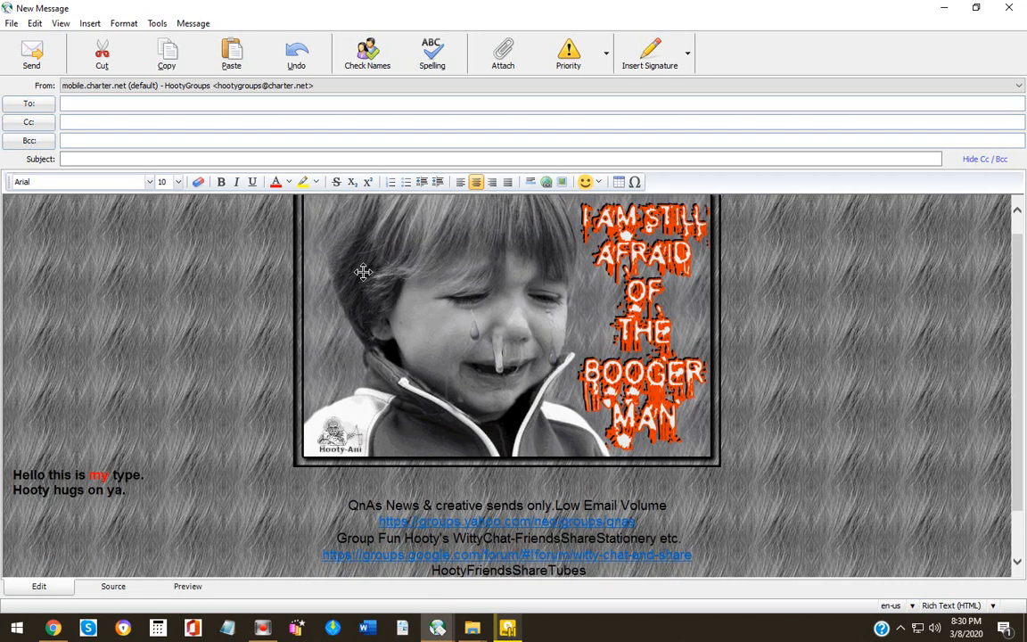